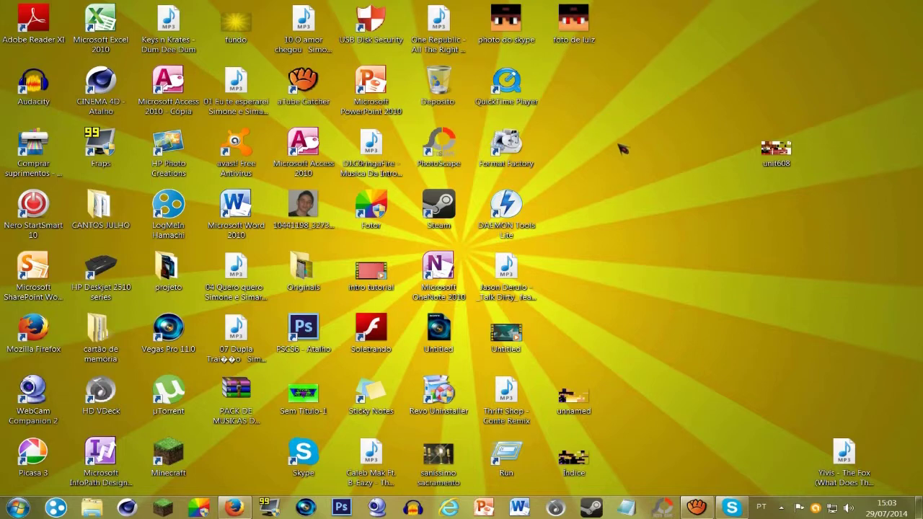
# Preview the Skype photo, close it, and launch Photoshop CS6 from the desktop.
pyautogui.doubleClick(506, 20)
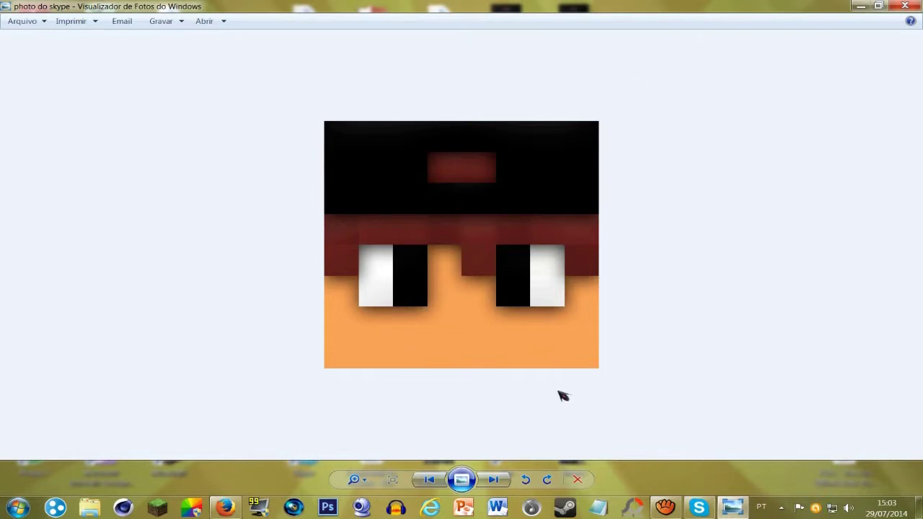
pyautogui.hotkey('alt', 'F4')
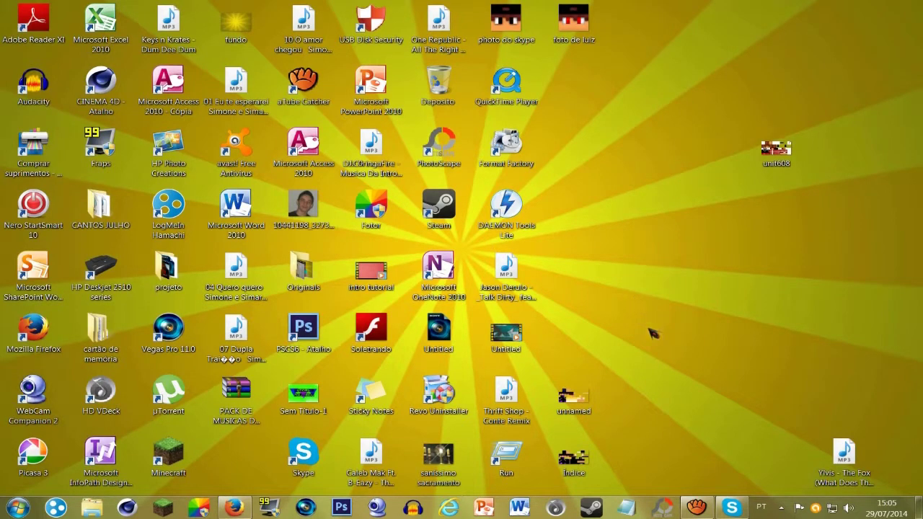
pyautogui.click(311, 339)
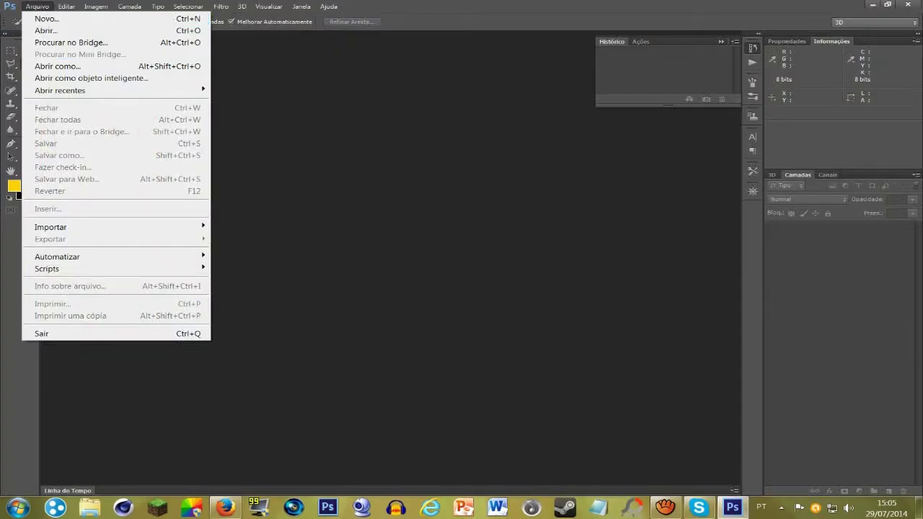
# Open the unit608.png skin file from the Desktop.
pyautogui.click(37, 6)
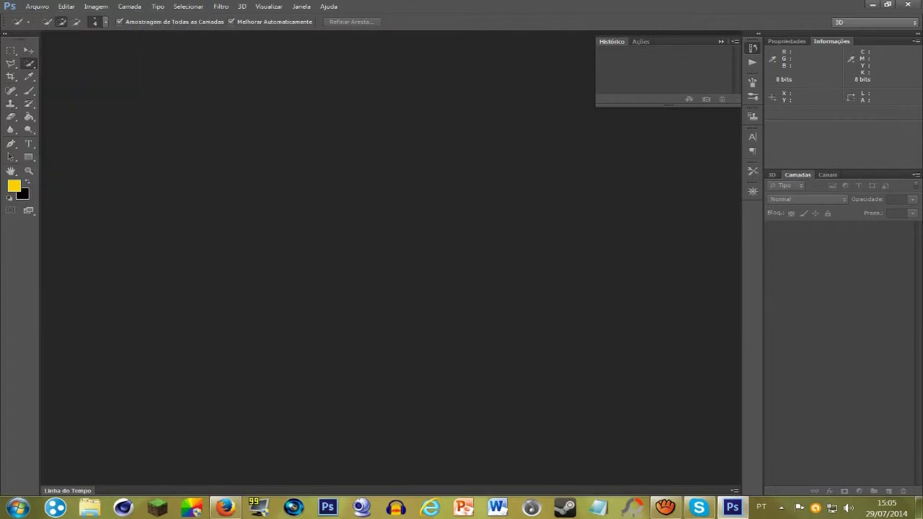
pyautogui.click(46, 30)
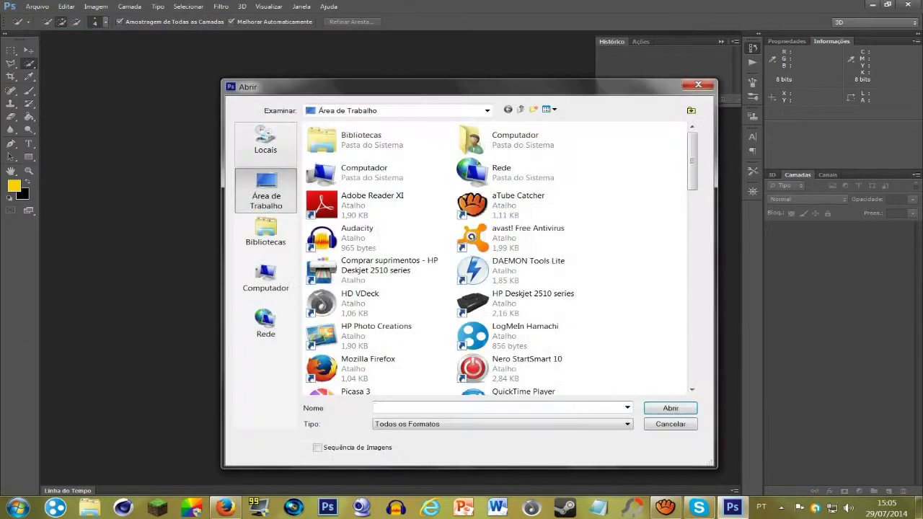
pyautogui.moveTo(691, 160); pyautogui.dragTo(691, 354)
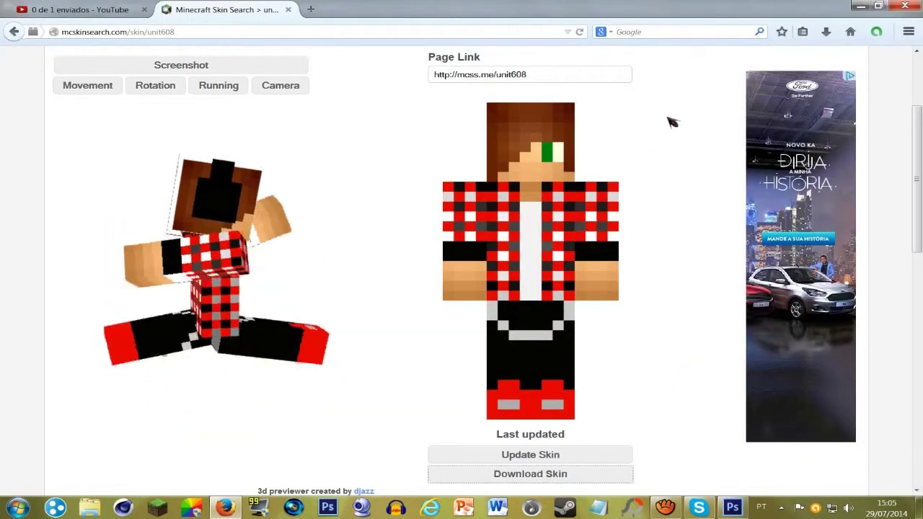
pyautogui.click(731, 507)
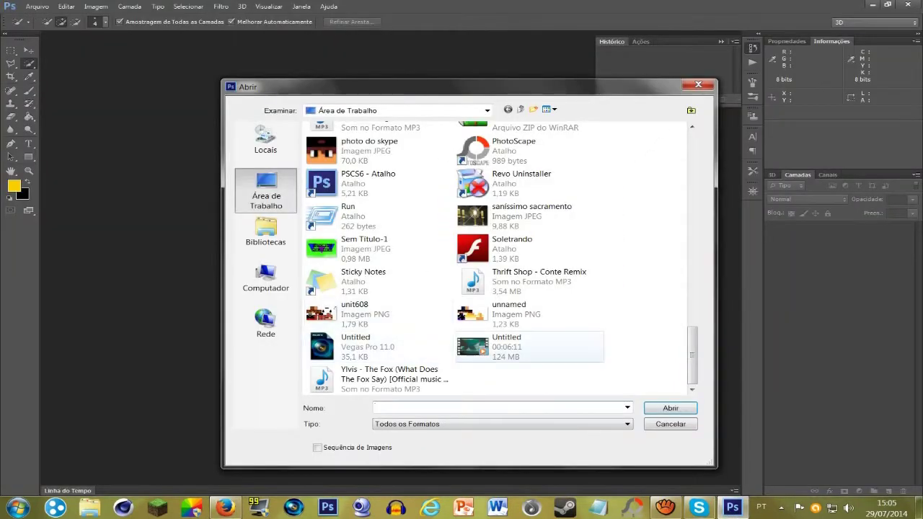
pyautogui.click(355, 310)
pyautogui.click(670, 408)
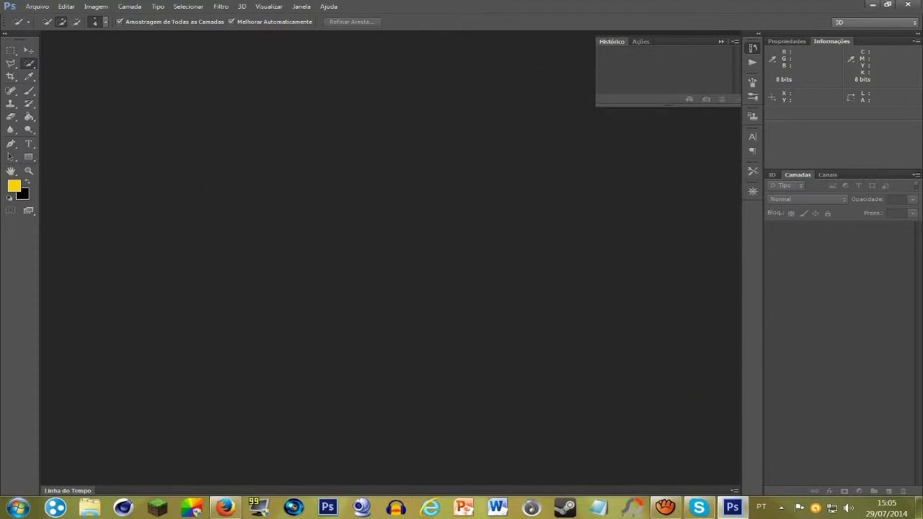
pyautogui.click(386, 259)
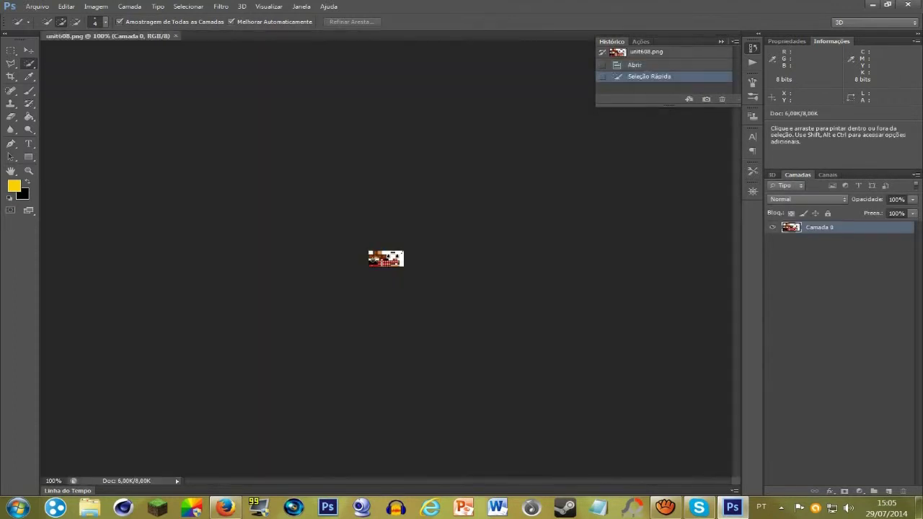
# Zoom in, marquee-select and copy the skin's front face square, then bring up the Open window.
pyautogui.press('z')
pyautogui.moveTo(386, 259); pyautogui.dragTo(439, 259)
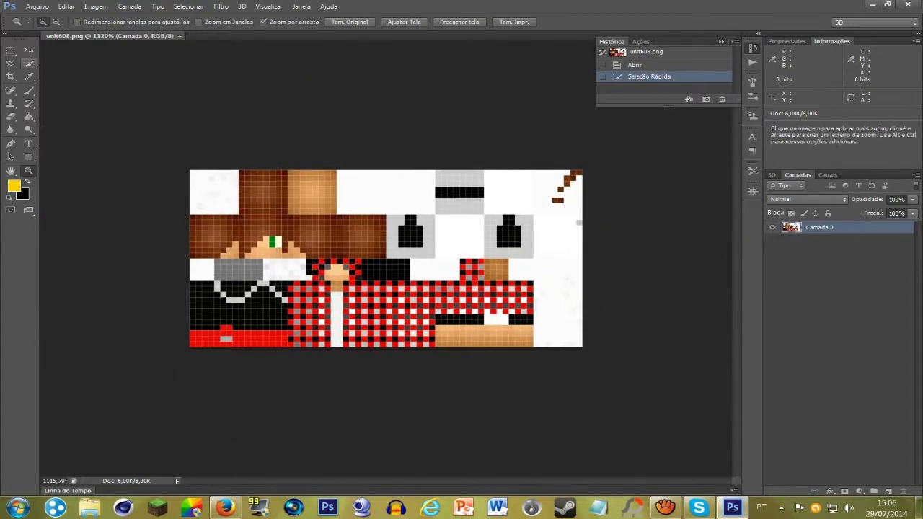
pyautogui.press('m')
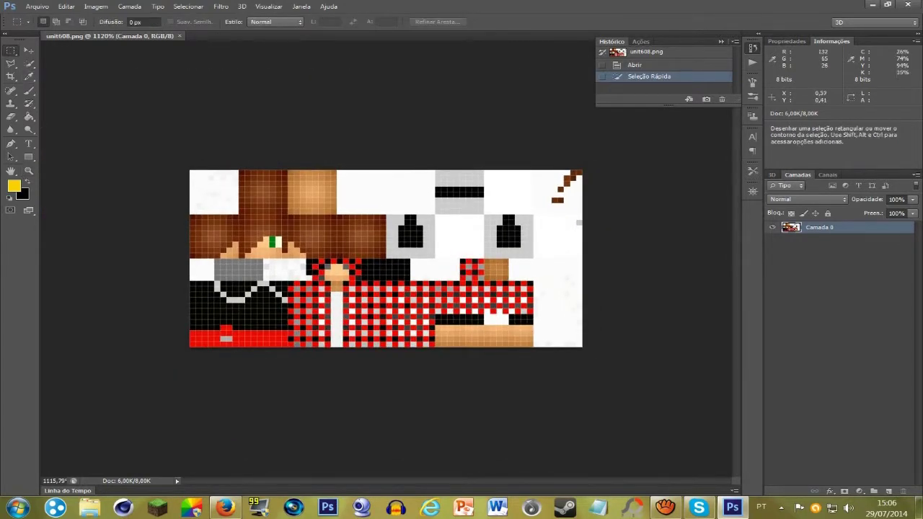
pyautogui.moveTo(241, 224); pyautogui.dragTo(288, 258)
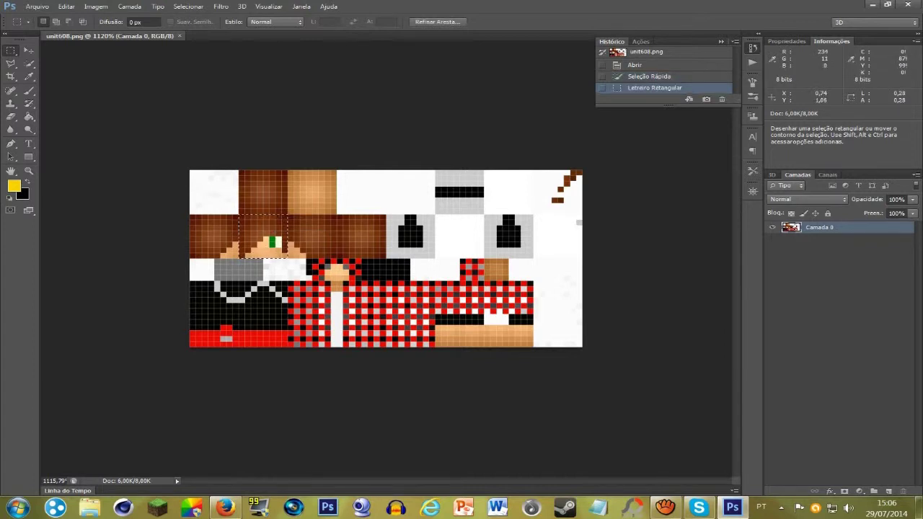
pyautogui.press('w')
pyautogui.hotkey('ctrl', 'o')
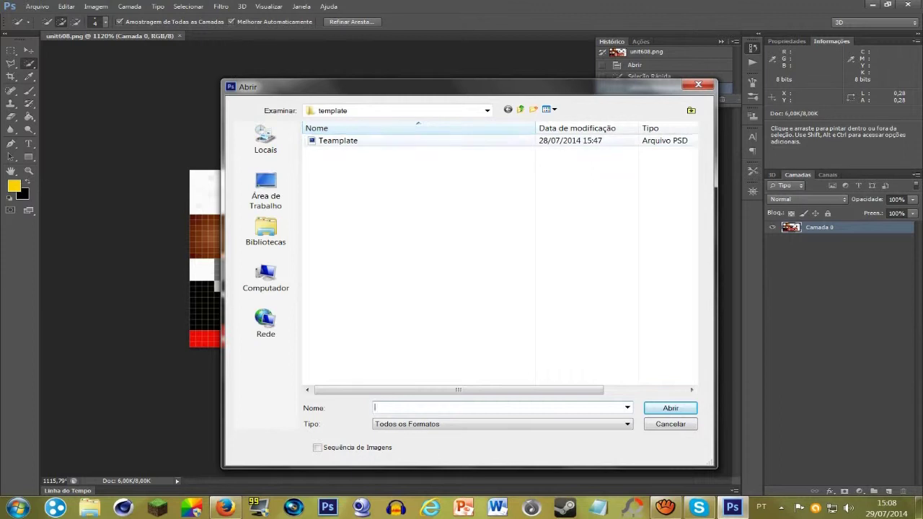
# Open Teamplate.psd, accept the profile warning, paste the face as Camada 1, and begin transforming it.
pyautogui.doubleClick(337, 140)
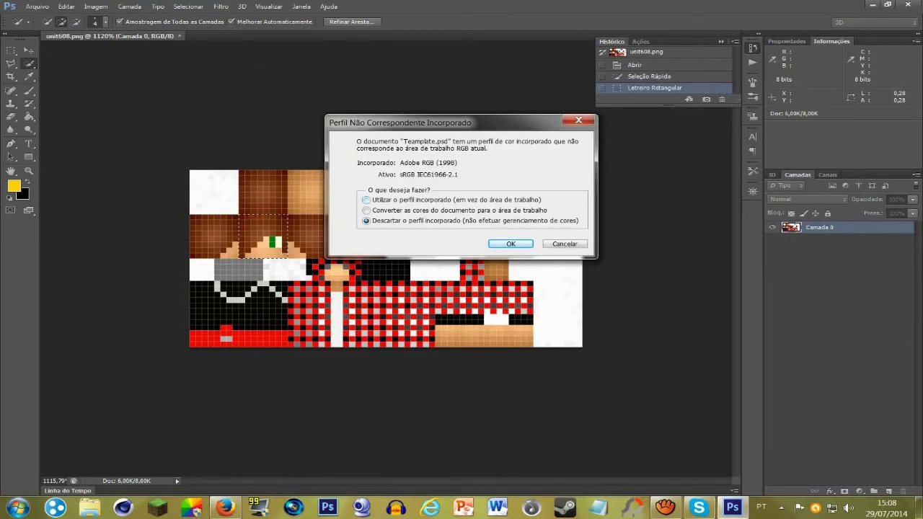
pyautogui.press('Return')
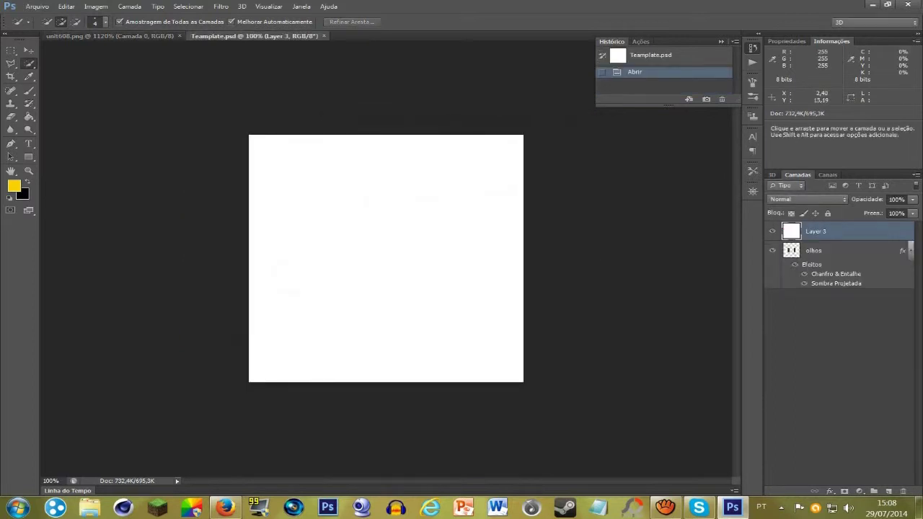
pyautogui.hotkey('ctrl', 'v')
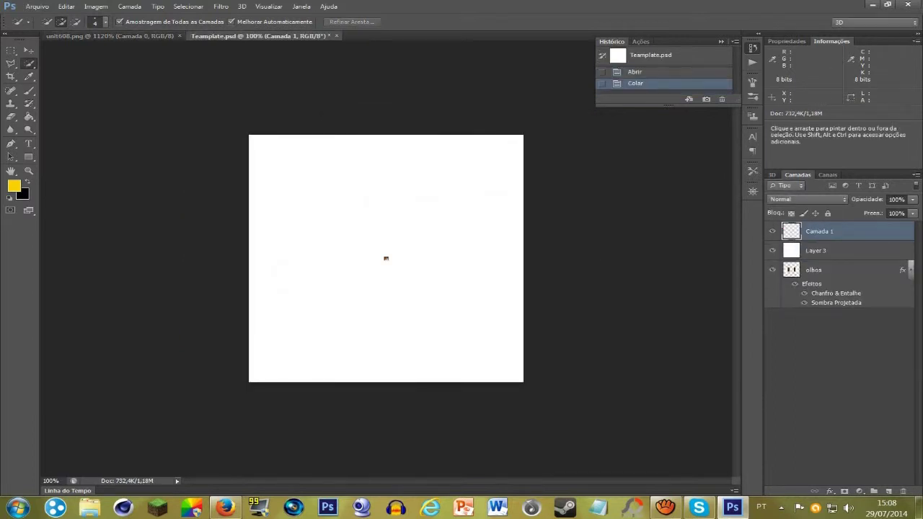
pyautogui.hotkey('ctrl', 't')
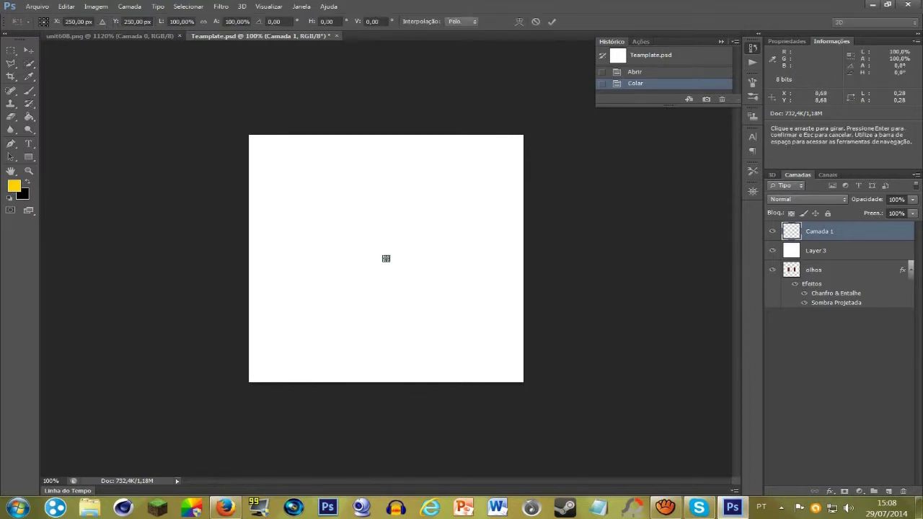
# Scale the pasted face to 6250% with nearest-neighbour interpolation so it fills the canvas.
pyautogui.click(461, 21)
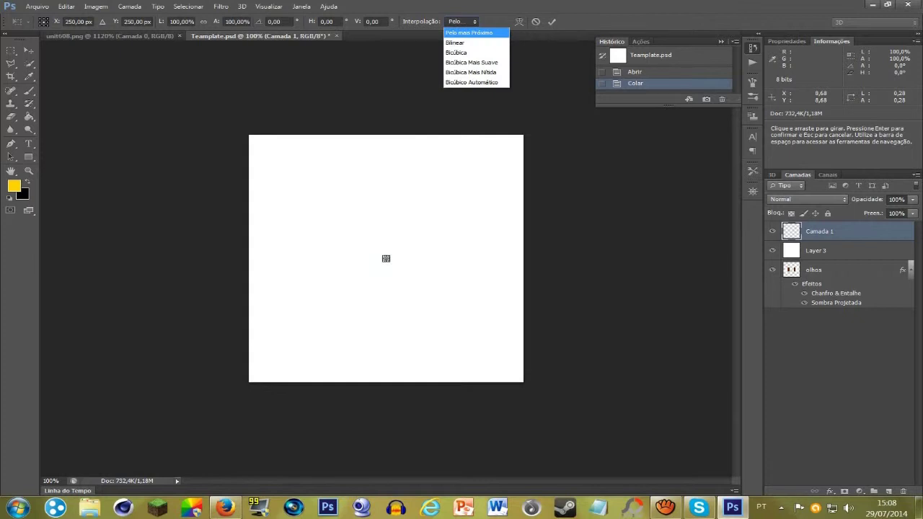
pyautogui.press('Return')
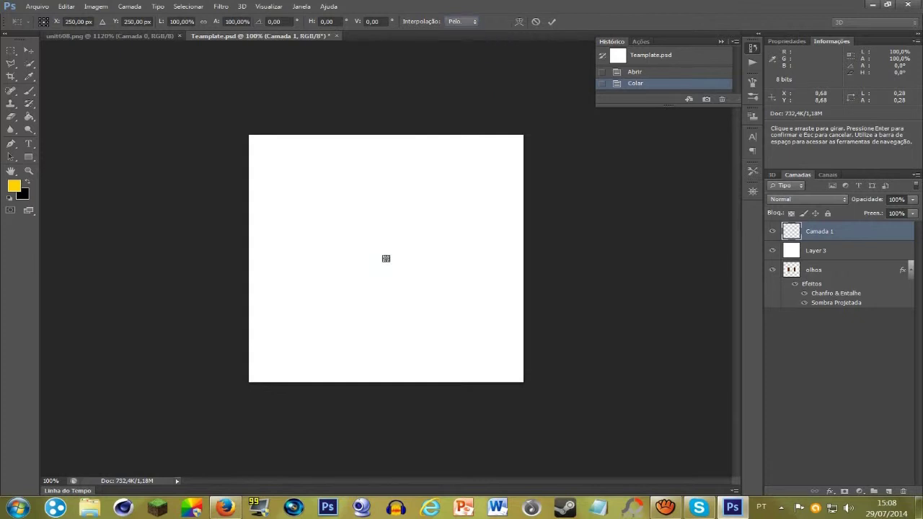
pyautogui.moveTo(390, 254); pyautogui.dragTo(523, 135)
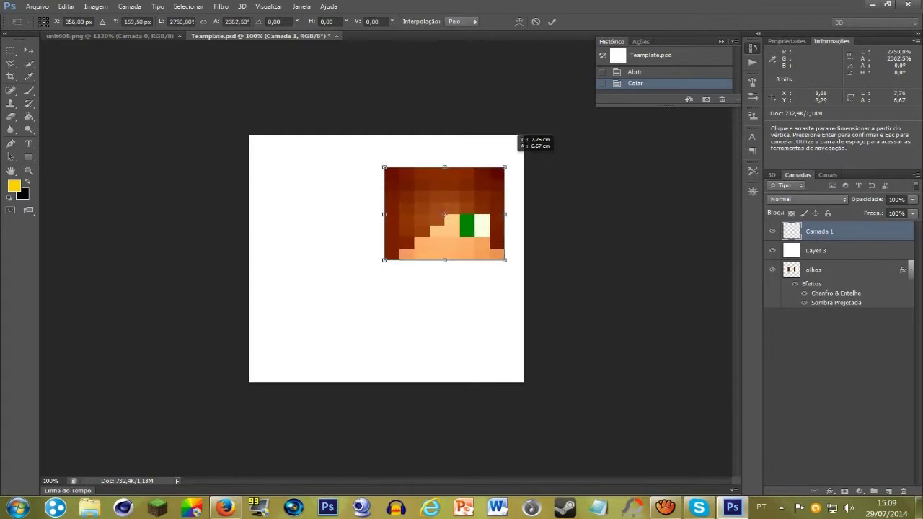
pyautogui.moveTo(384, 259)
pyautogui.mouseDown()
pyautogui.moveTo(299, 349)
pyautogui.moveTo(249, 381)
pyautogui.mouseUp()
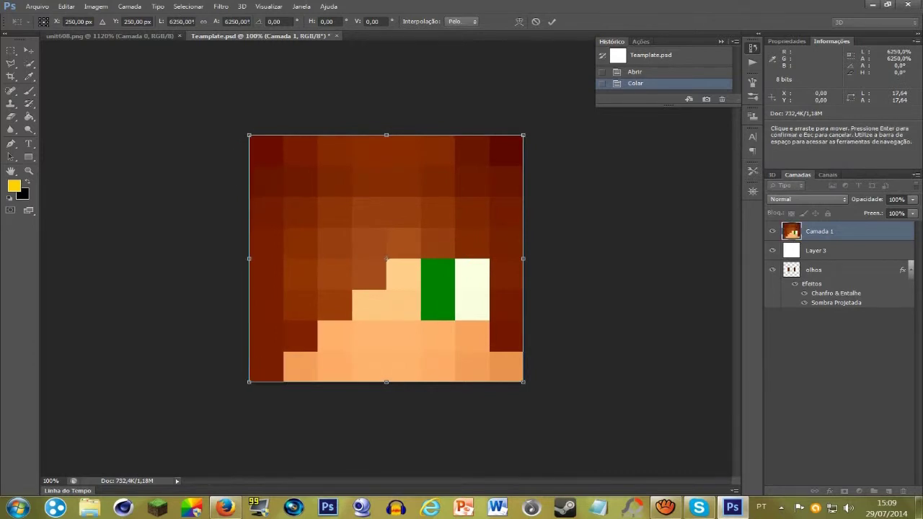
pyautogui.press('Return')
pyautogui.press('w')
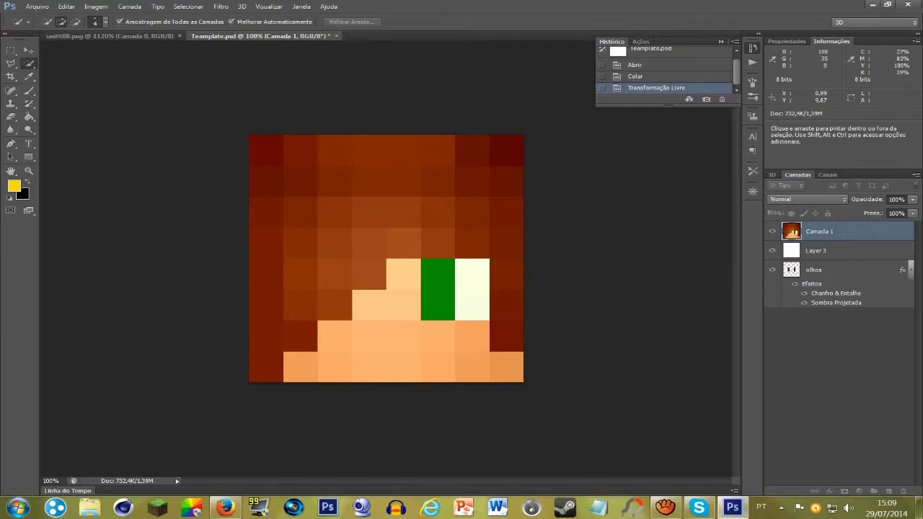
# Quick-select all the hair and copy it onto its own layer.
pyautogui.moveTo(266, 381); pyautogui.dragTo(285, 327)
pyautogui.moveTo(288, 255); pyautogui.dragTo(483, 157)
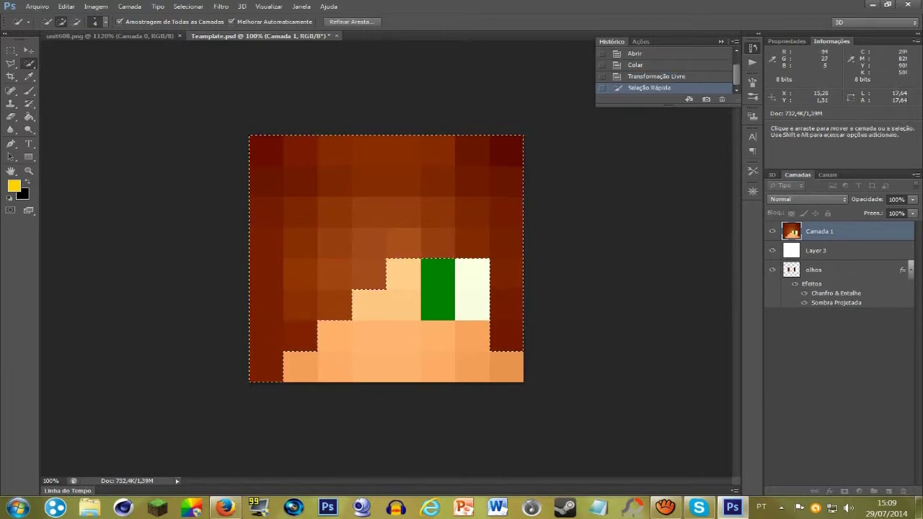
pyautogui.hotkey('ctrl', 'v')
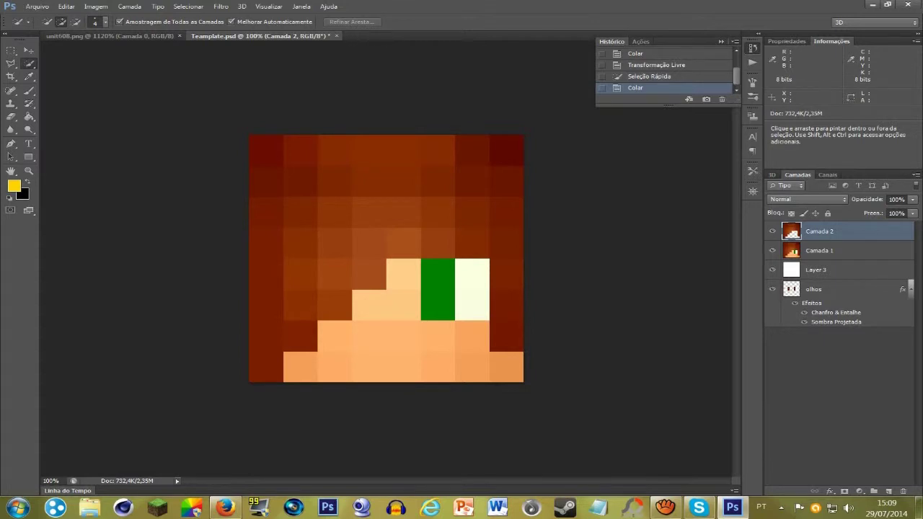
# From Camada 1, put the skin and the green-and-white eye squares on layers Camada 3 and 4.
pyautogui.hotkey('alt', '[')
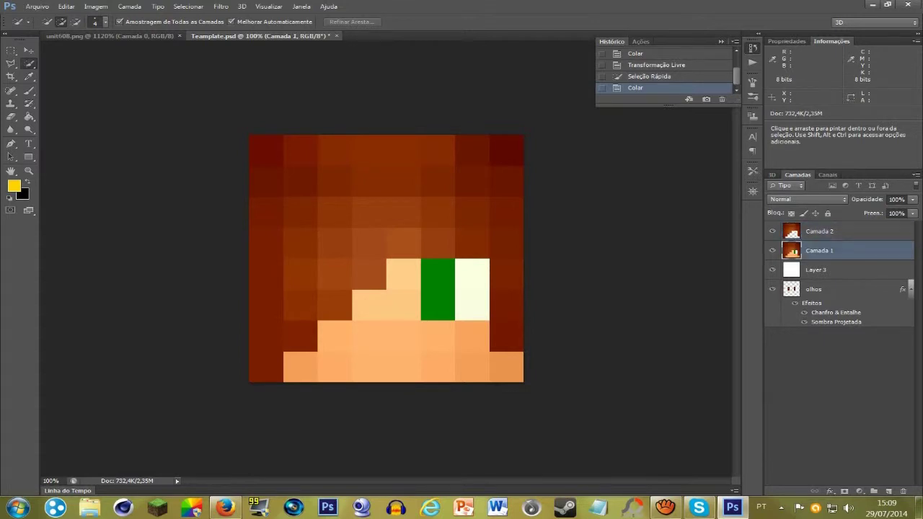
pyautogui.moveTo(298, 365); pyautogui.dragTo(504, 364)
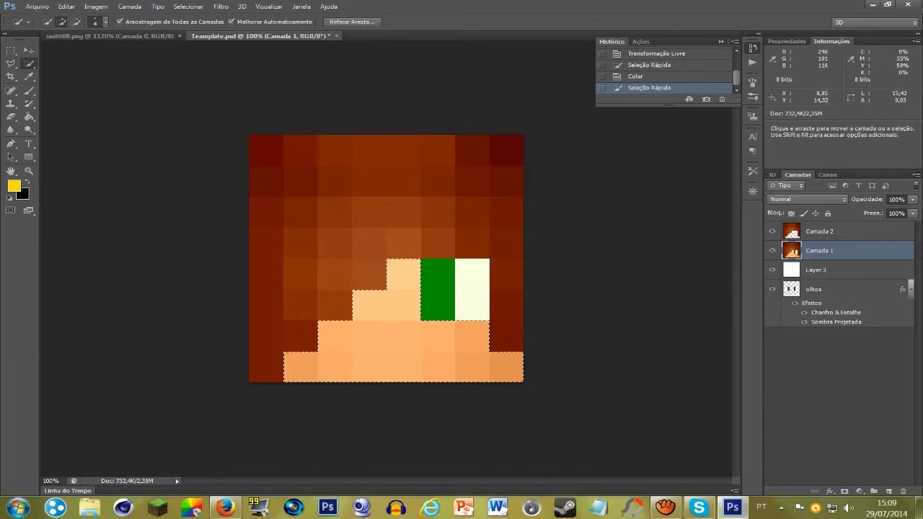
pyautogui.hotkey('ctrl', 'c')
pyautogui.hotkey('ctrl', 'v')
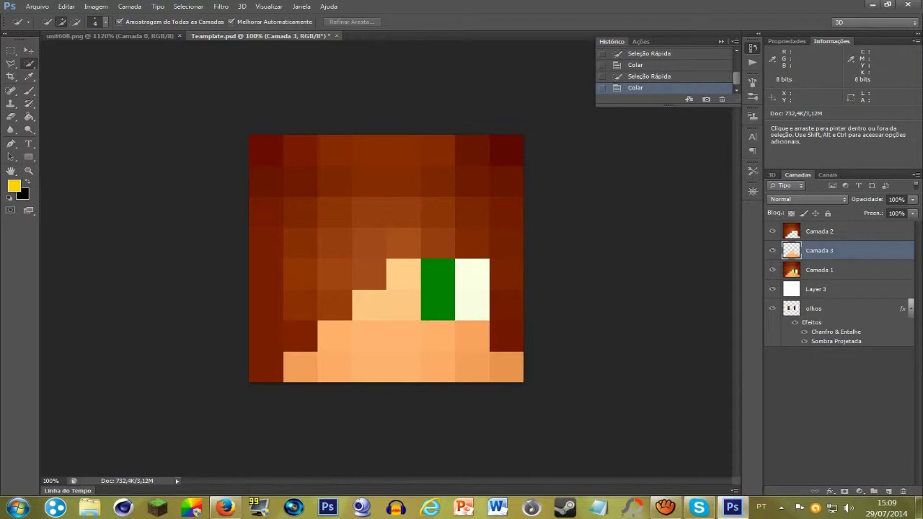
pyautogui.click(818, 269)
pyautogui.moveTo(460, 315); pyautogui.dragTo(462, 291)
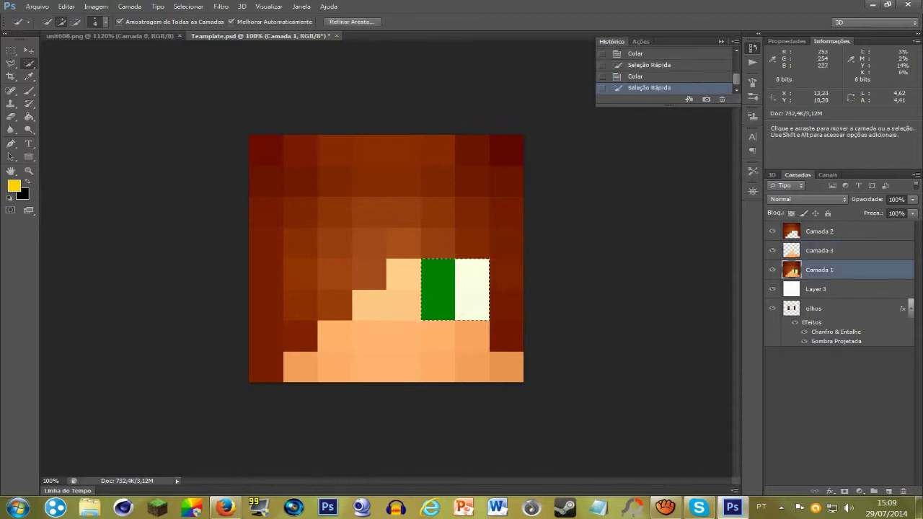
pyautogui.hotkey('ctrl', 'c')
pyautogui.hotkey('ctrl', 'v')
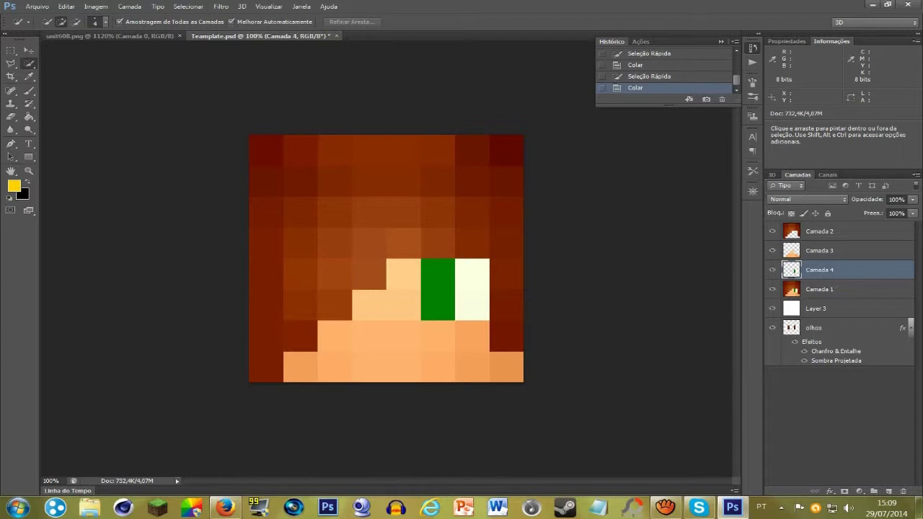
# Copy the olhos layer's bevel and drop-shadow style and paste it onto Camada 2, 3 and 4.
pyautogui.rightClick(829, 327)
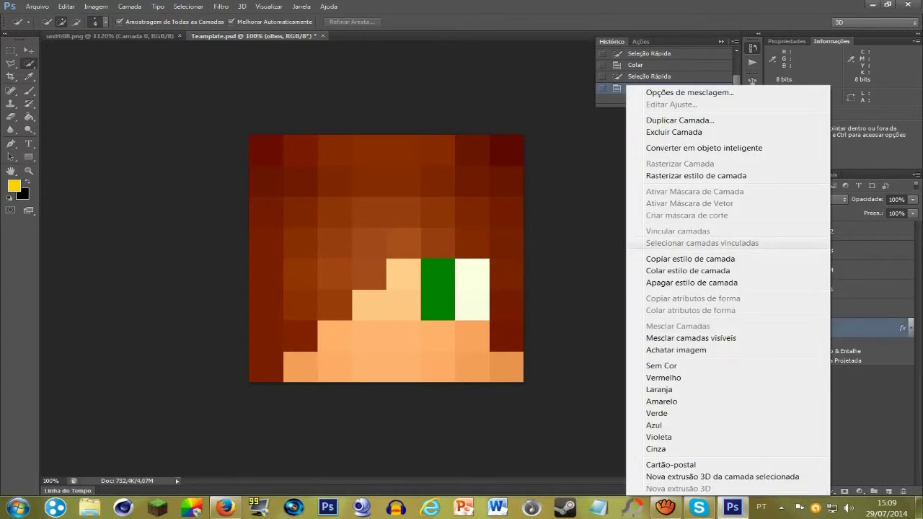
pyautogui.click(690, 258)
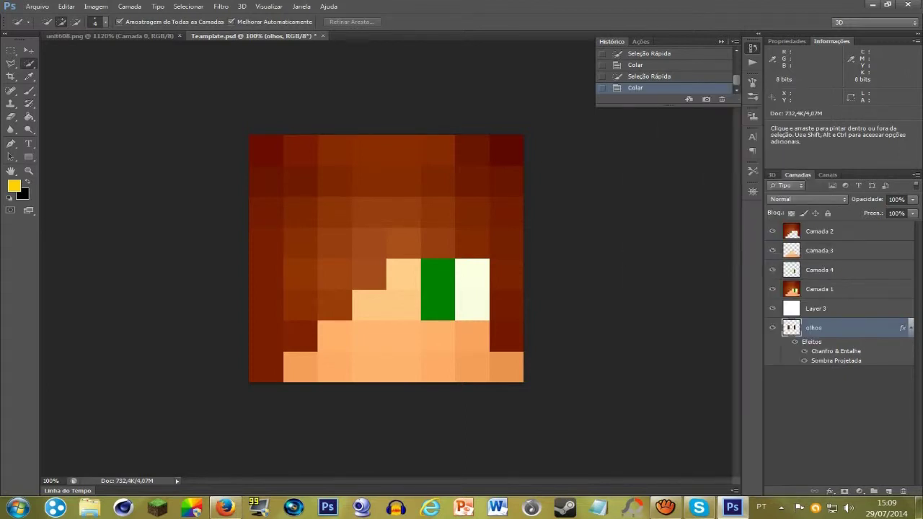
pyautogui.hotkey('alt', '.')
pyautogui.rightClick(822, 231)
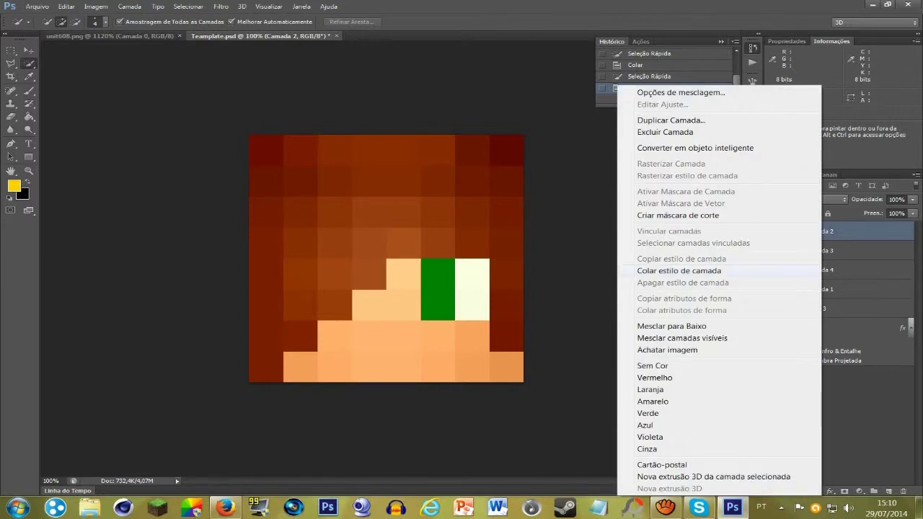
pyautogui.click(678, 271)
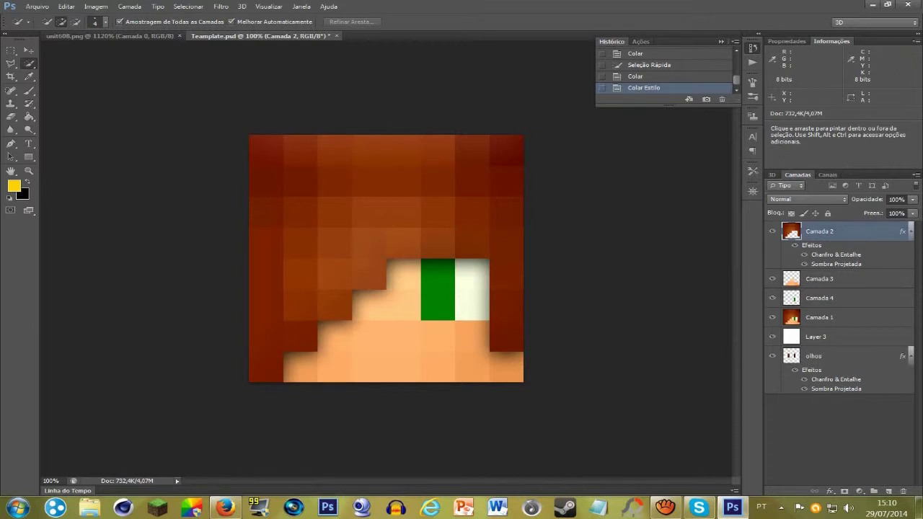
pyautogui.rightClick(829, 278)
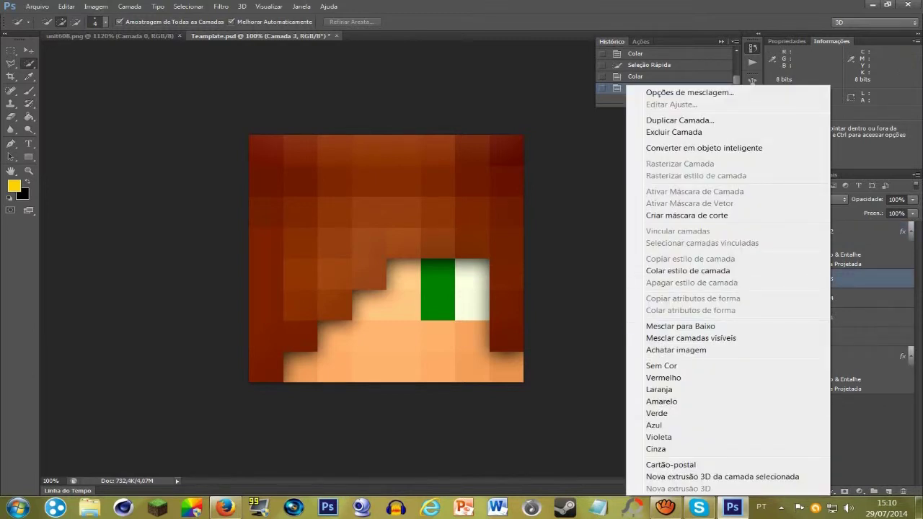
pyautogui.click(687, 270)
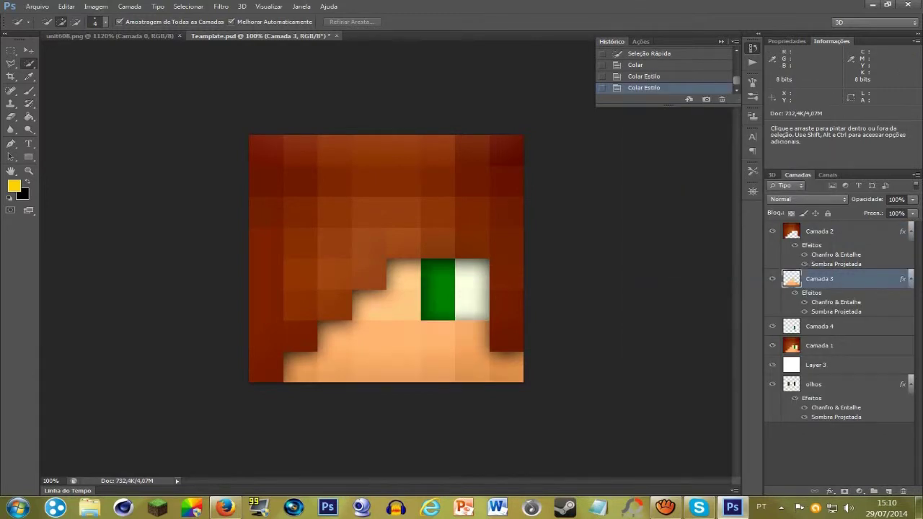
pyautogui.rightClick(822, 325)
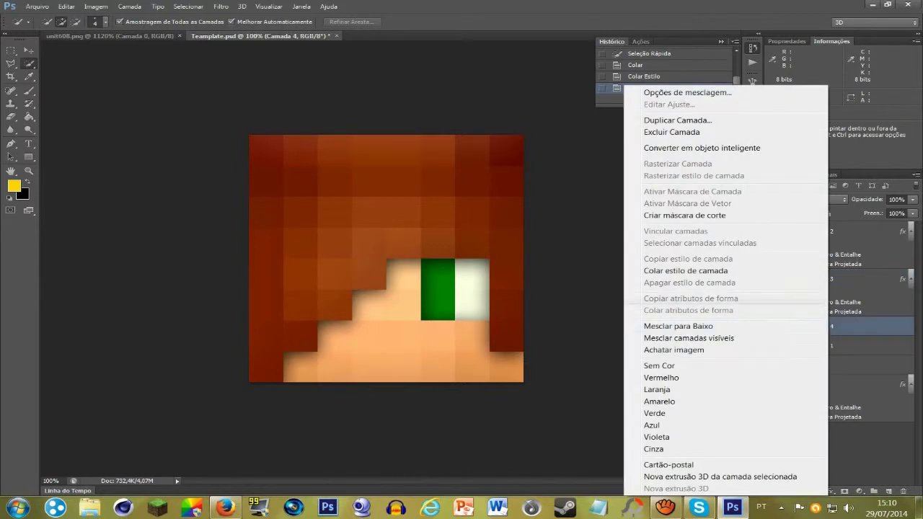
pyautogui.click(687, 270)
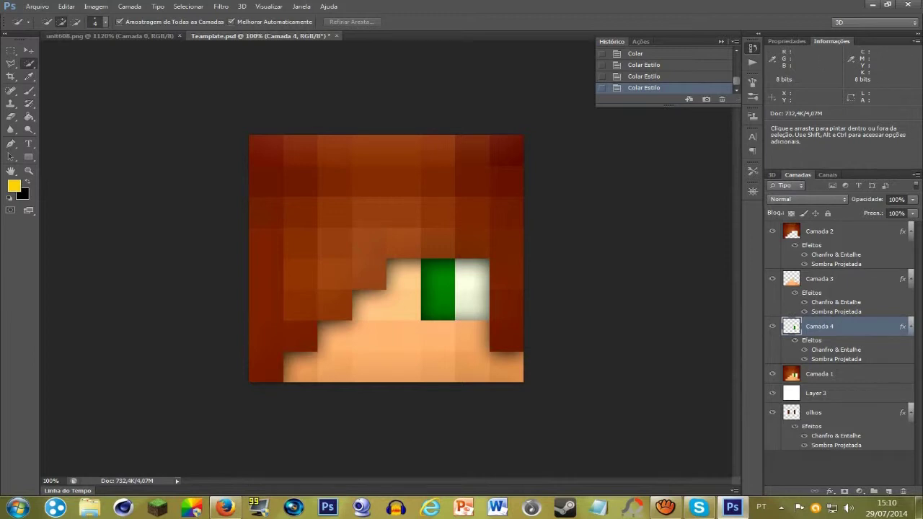
# Quick-select the side hair strip, cancel it, switch to the marquee, and open the Arquivo menu.
pyautogui.moveTo(265, 248)
pyautogui.mouseDown()
pyautogui.moveTo(265, 303)
pyautogui.moveTo(299, 357)
pyautogui.mouseUp()
pyautogui.press('m')
pyautogui.hotkey('ctrl', 'd')
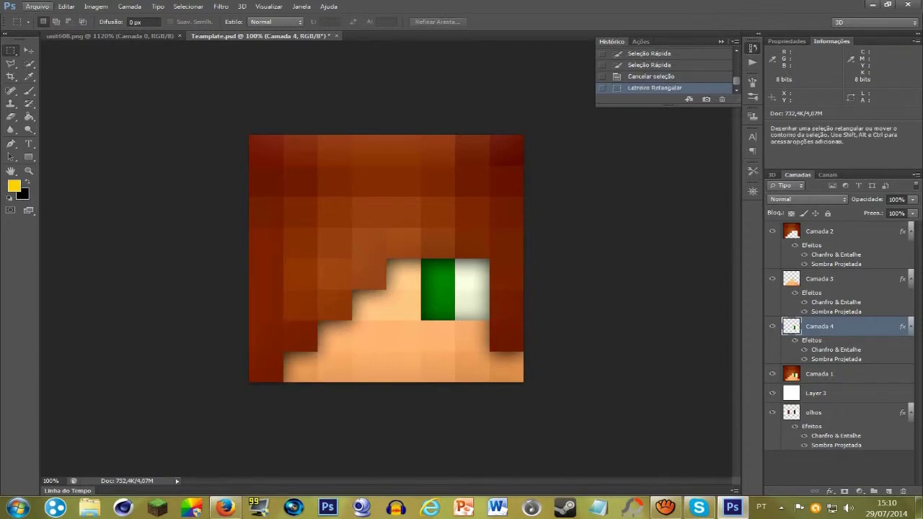
pyautogui.click(36, 7)
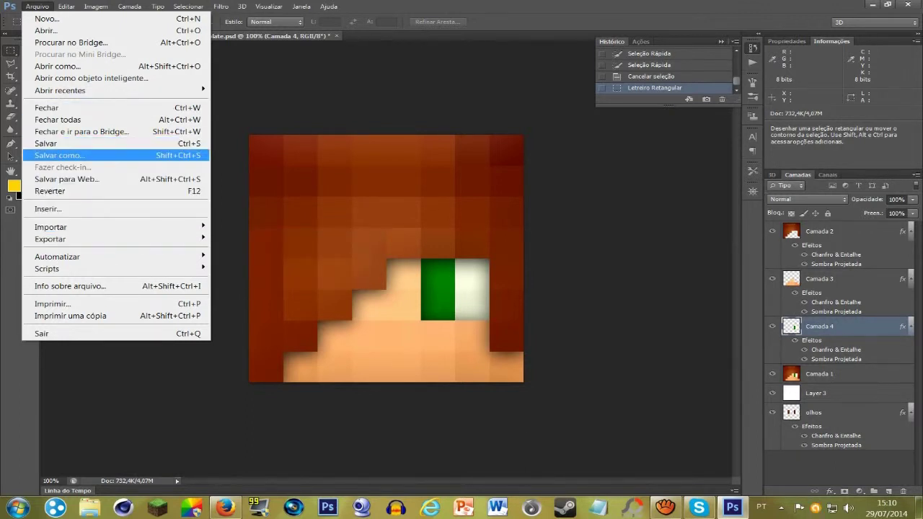
# Save the image to the Desktop as PNG named 'Teamplate tutorial', accepting default PNG options.
pyautogui.click(57, 155)
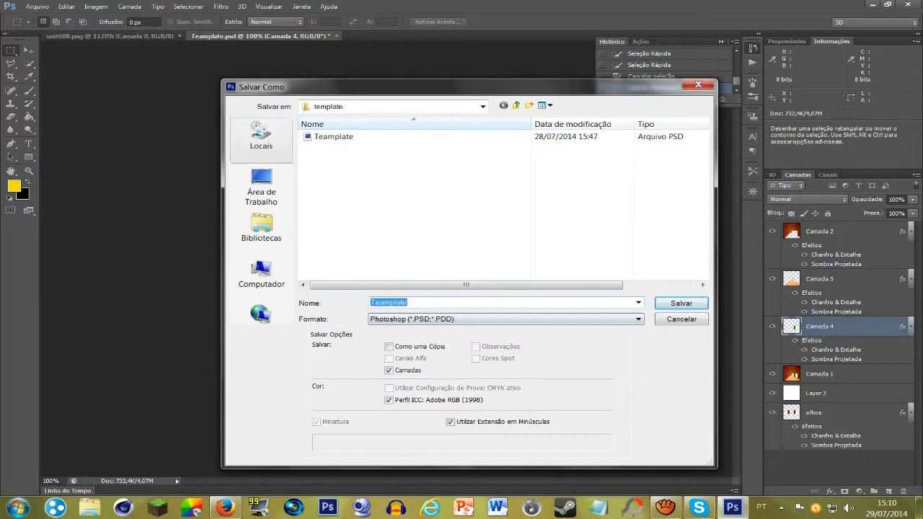
pyautogui.click(261, 189)
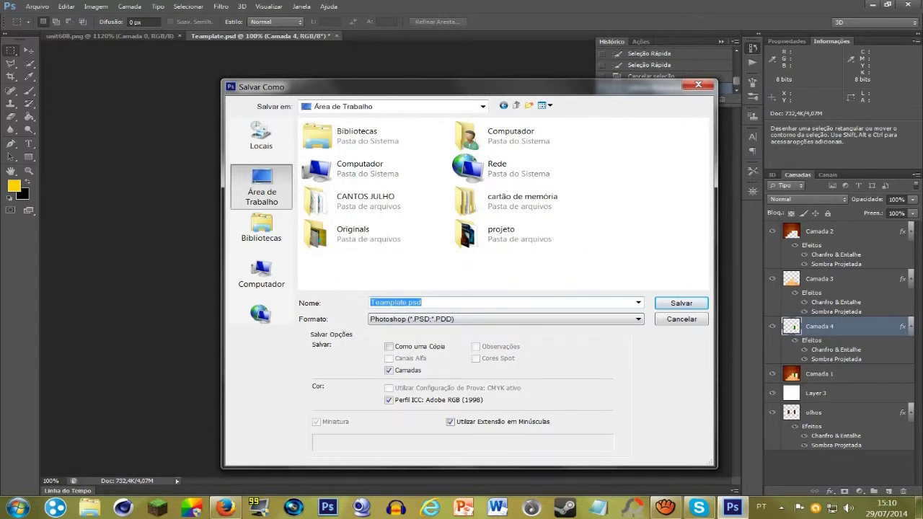
pyautogui.press('End')
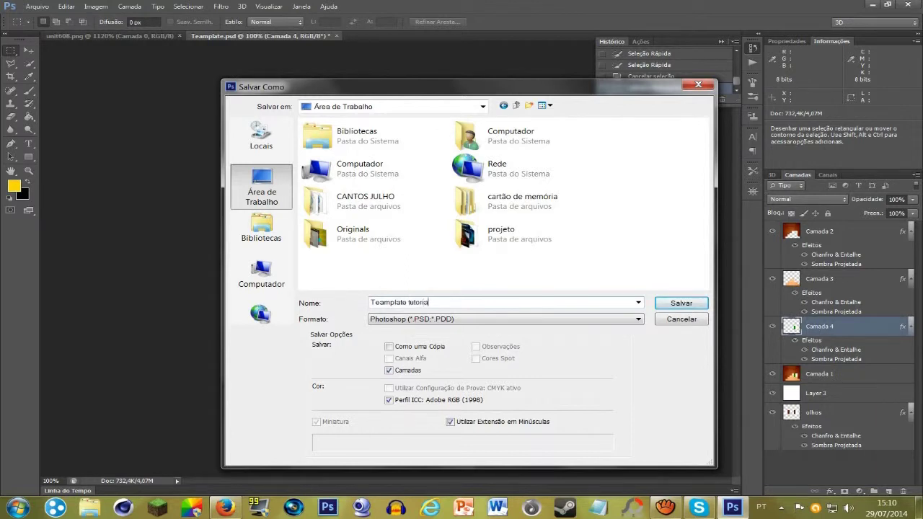
pyautogui.press('Tab')
pyautogui.hotkey('alt', 'Down')
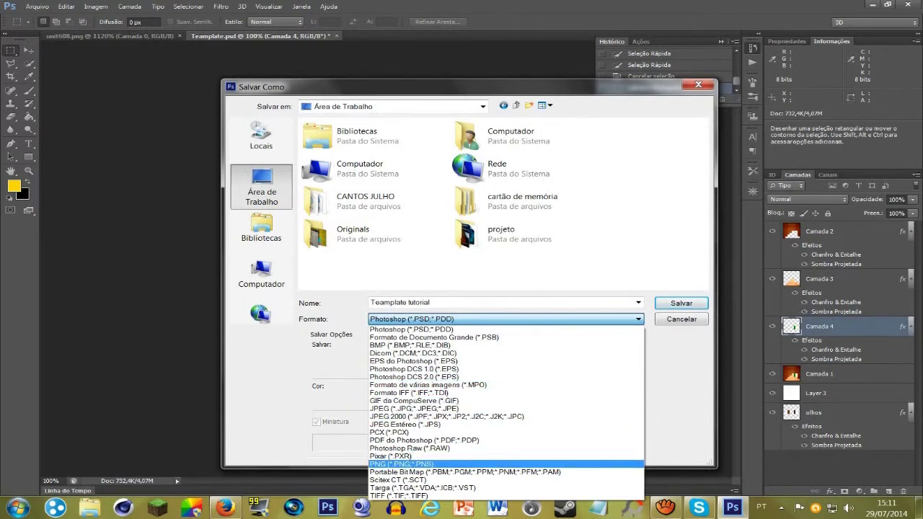
pyautogui.click(400, 463)
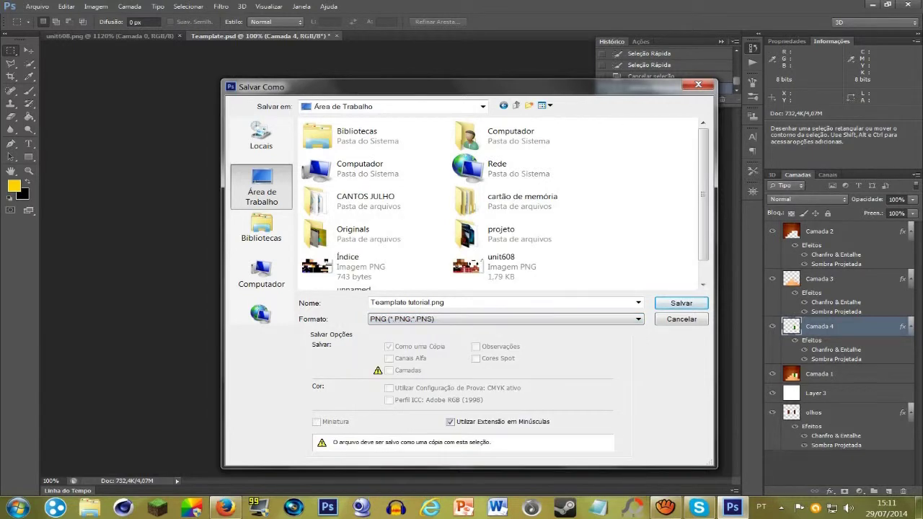
pyautogui.press('Return')
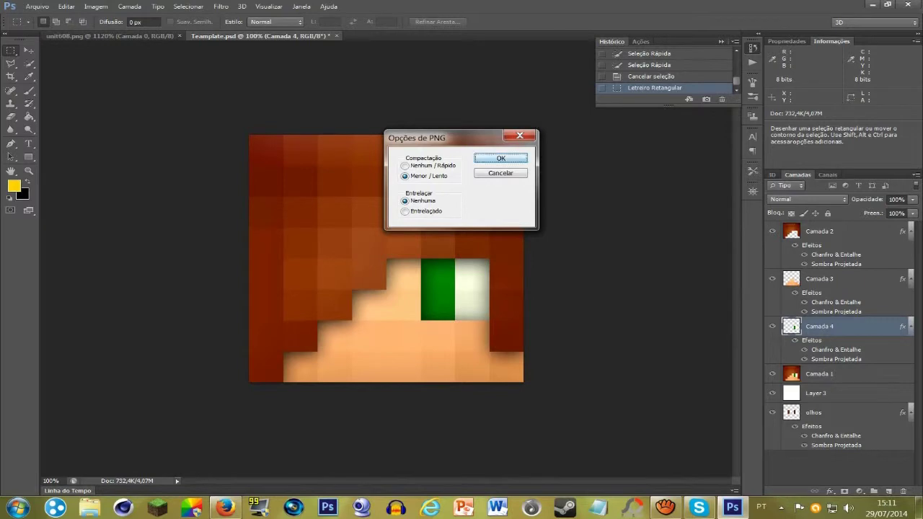
pyautogui.press('Return')
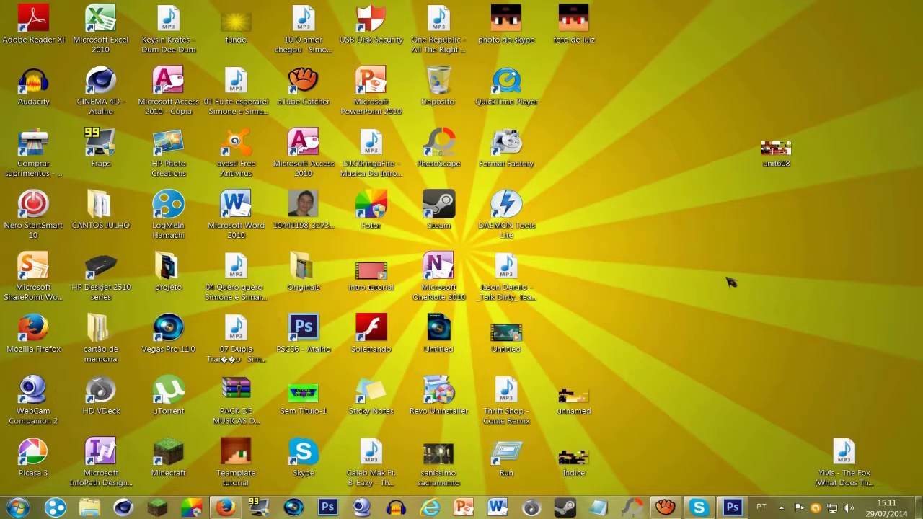
pyautogui.doubleClick(256, 469)
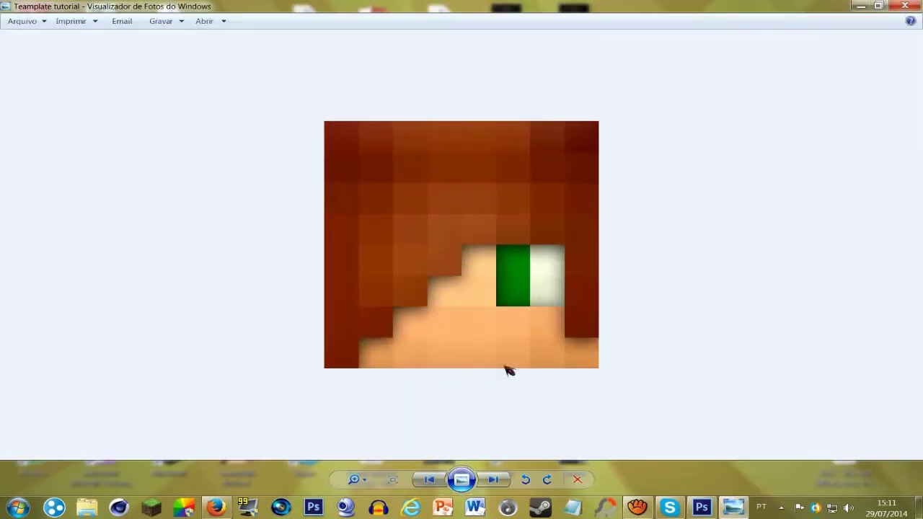
pyautogui.click(905, 7)
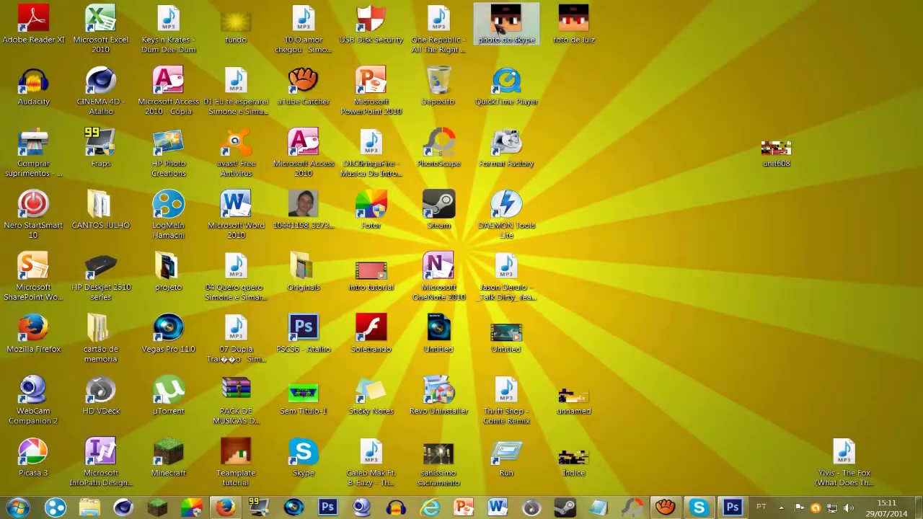
pyautogui.doubleClick(499, 25)
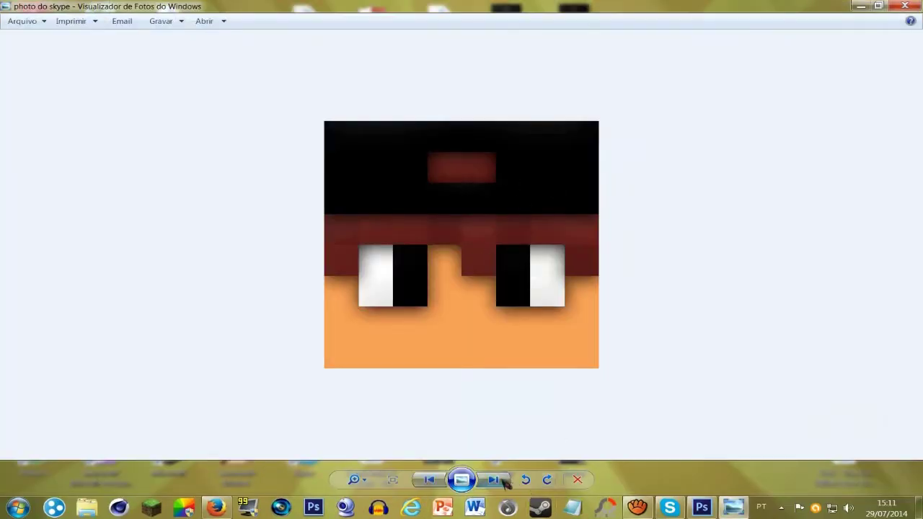
pyautogui.click(497, 480)
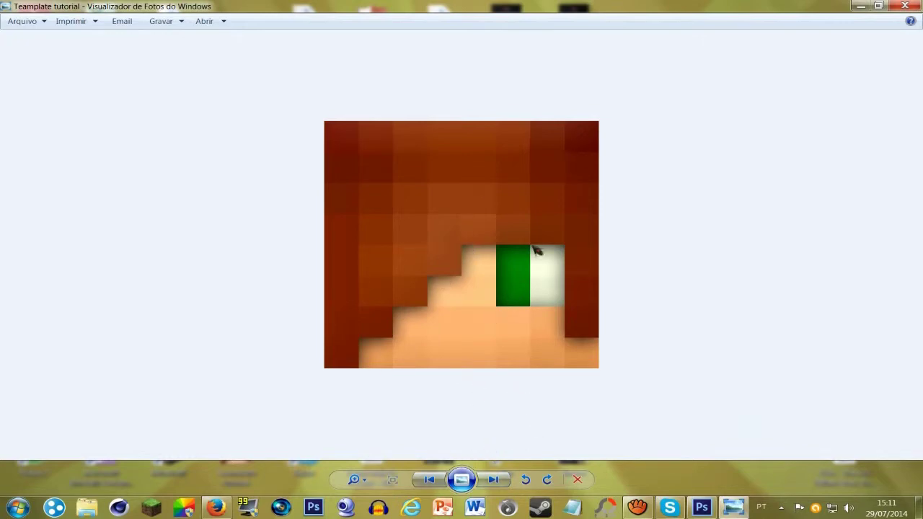
pyautogui.click(904, 7)
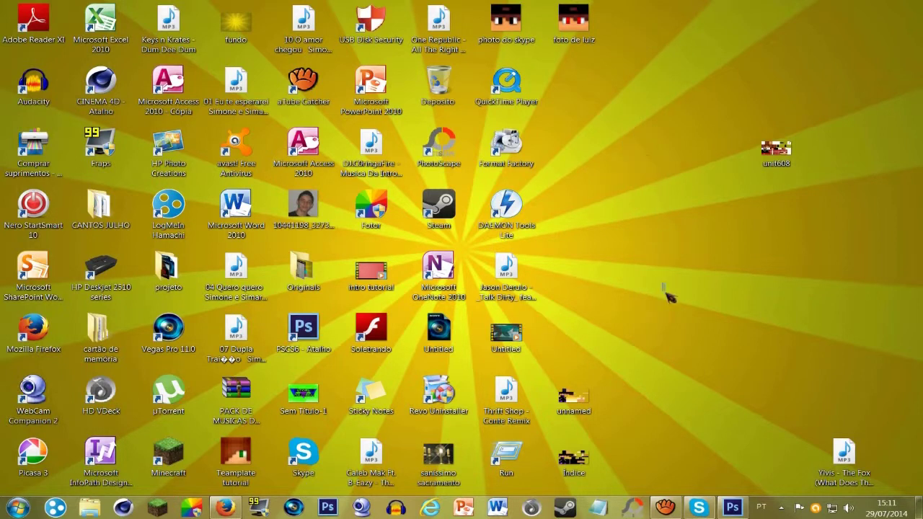
pyautogui.moveTo(649, 20); pyautogui.dragTo(797, 344)
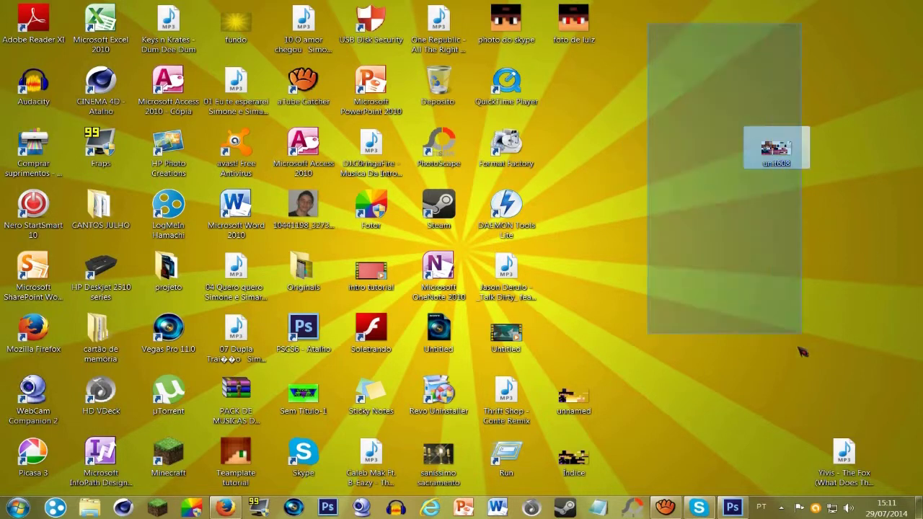
pyautogui.click(708, 113)
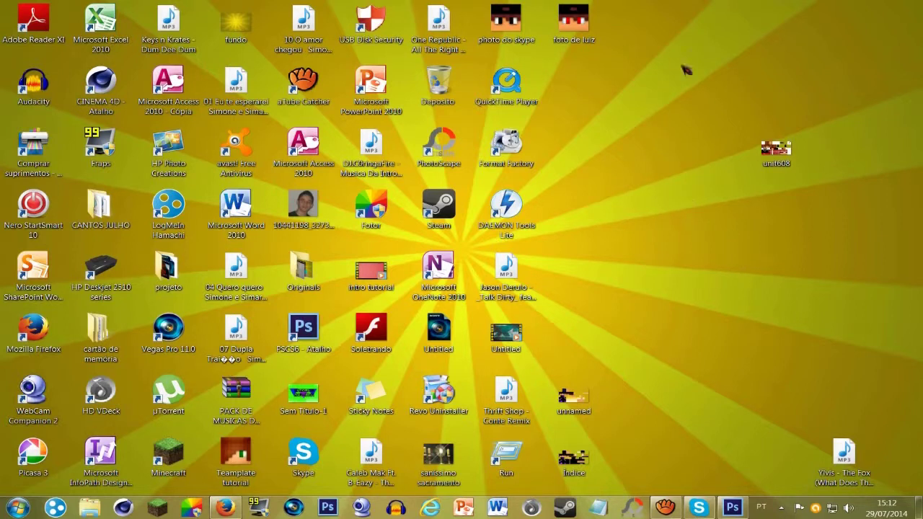
pyautogui.moveTo(710, 0); pyautogui.dragTo(645, 187)
pyautogui.moveTo(694, 0); pyautogui.dragTo(755, 419)
pyautogui.click(756, 420)
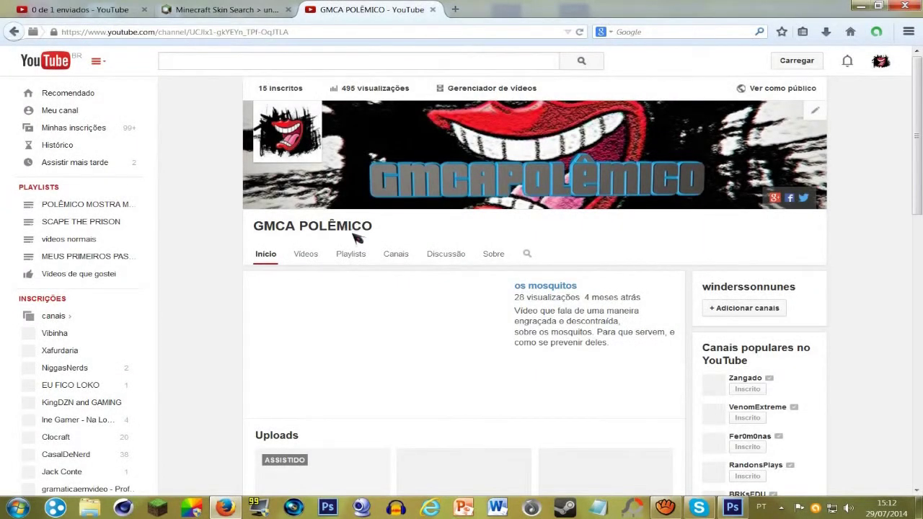
# Scroll through the channel page, advance the vídeos normais row, and return to the top.
pyautogui.scroll(-5, 374, 216)
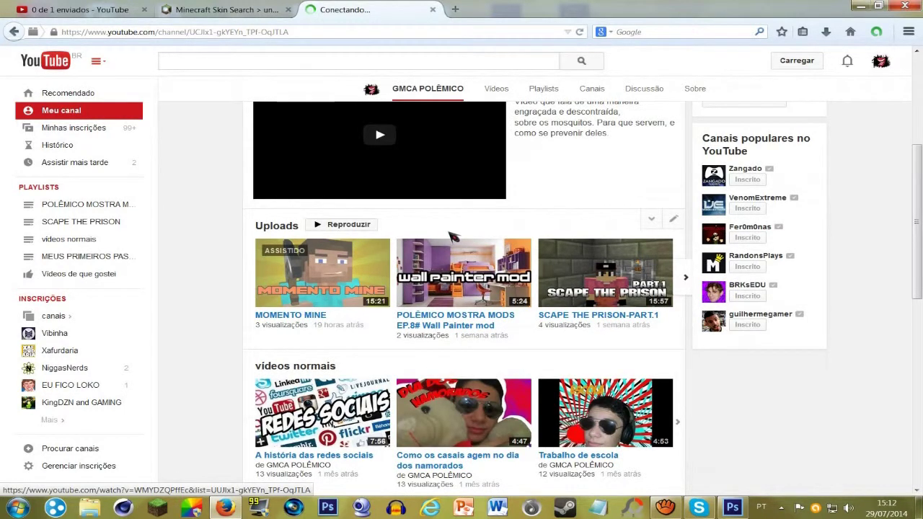
pyautogui.scroll(-5, 447, 231)
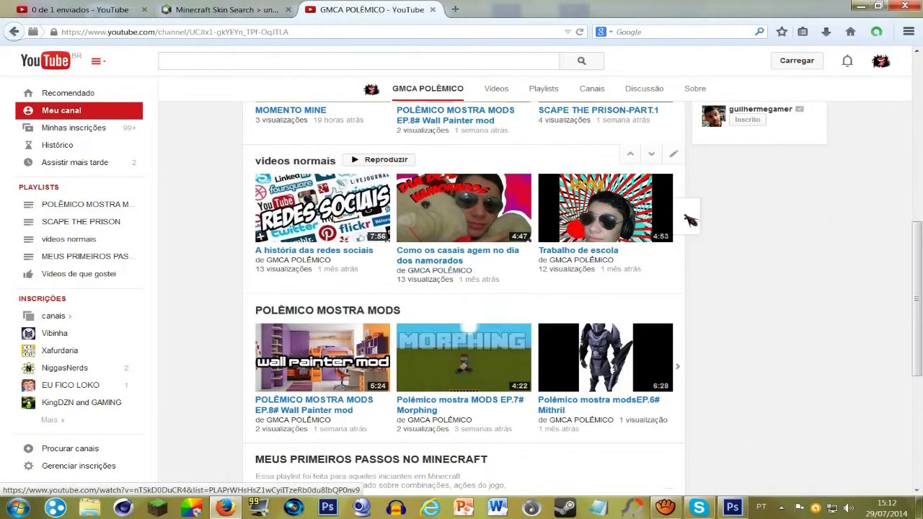
pyautogui.click(689, 221)
pyautogui.scroll(3, 793, 274)
pyautogui.scroll(4, 803, 280)
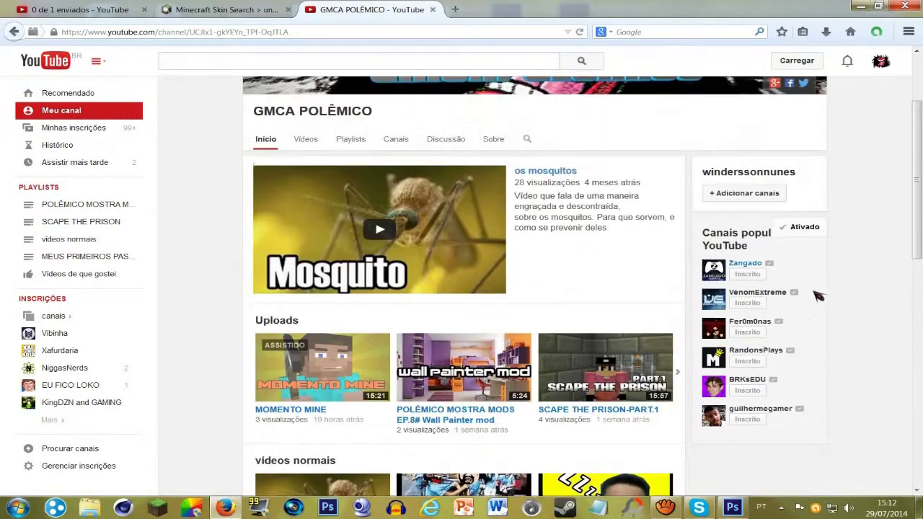
pyautogui.scroll(3, 807, 281)
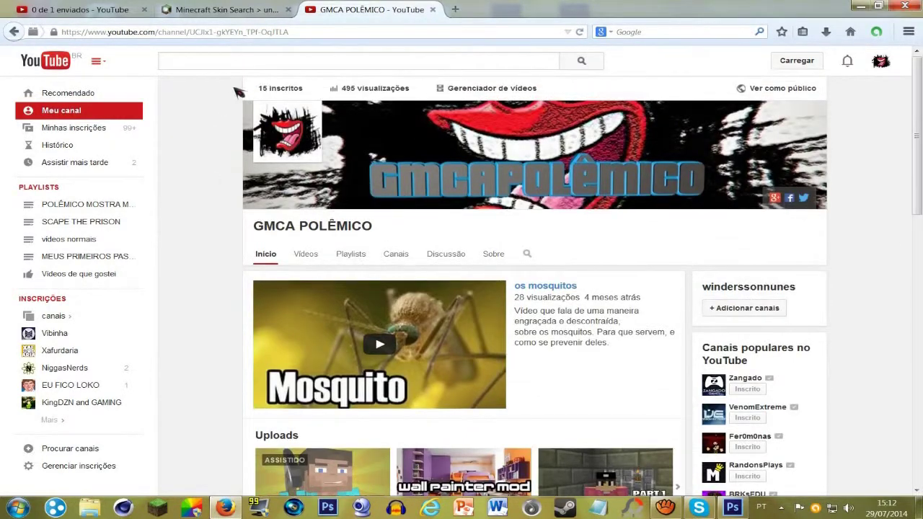
# Drag-select the channel title and section label text, then clear the selection.
pyautogui.moveTo(211, 238); pyautogui.dragTo(225, 180)
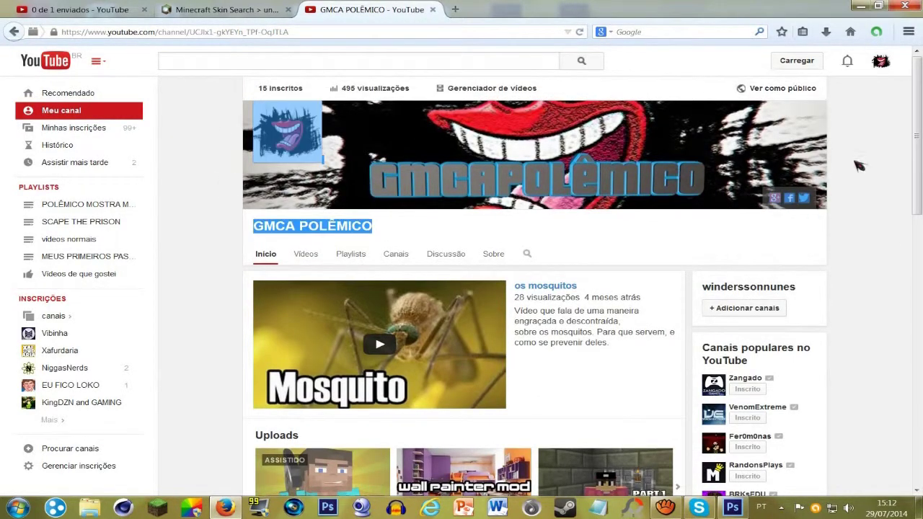
pyautogui.click(878, 185)
pyautogui.moveTo(882, 241); pyautogui.dragTo(879, 339)
pyautogui.moveTo(881, 300); pyautogui.dragTo(225, 286)
pyautogui.click(224, 286)
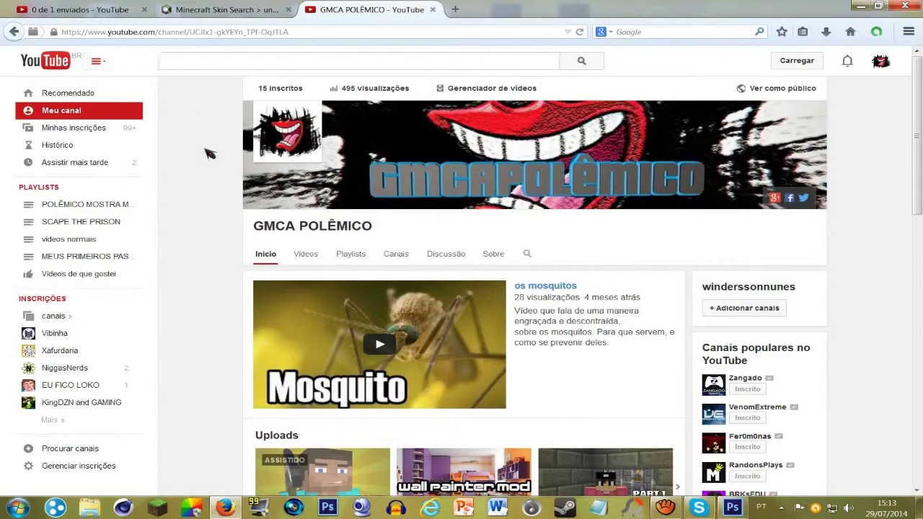